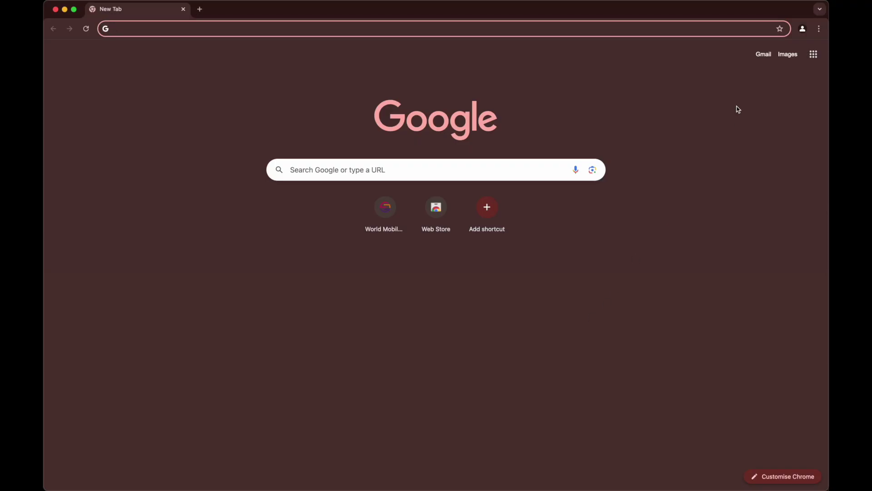
Go to the Chrome Web Store from Chrome's menu under Extensions
click(820, 28)
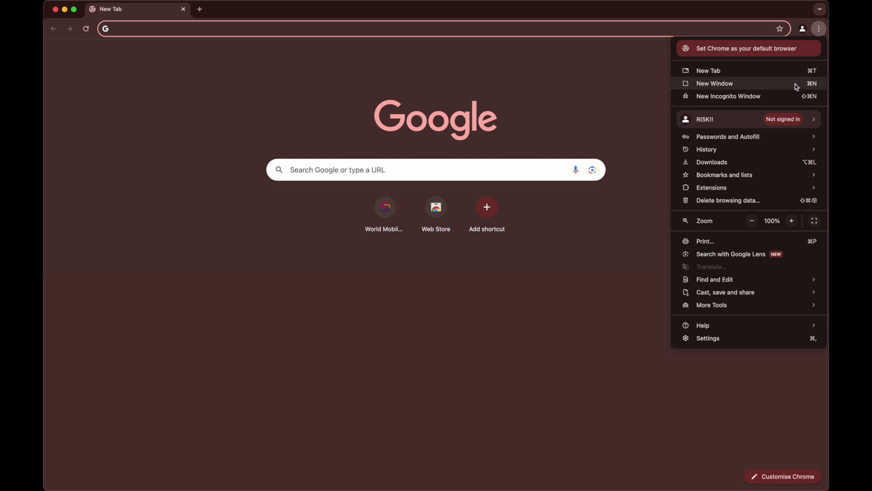
mouse_move(728, 191)
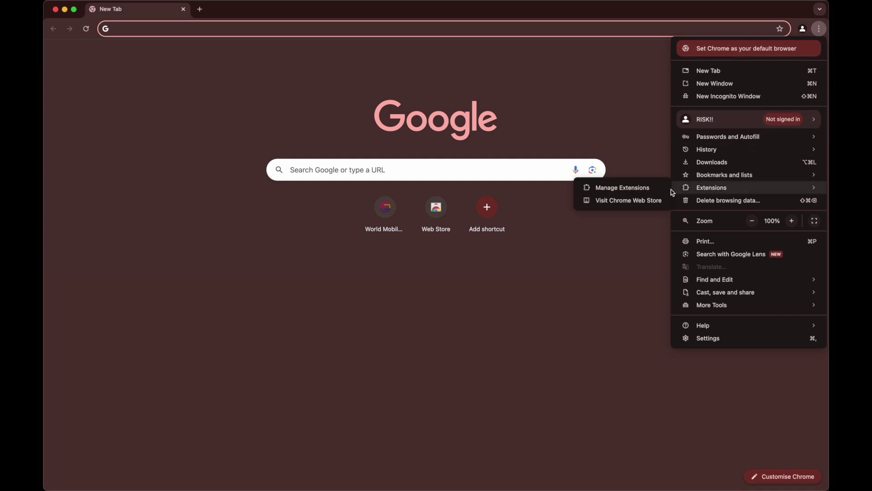
click(637, 207)
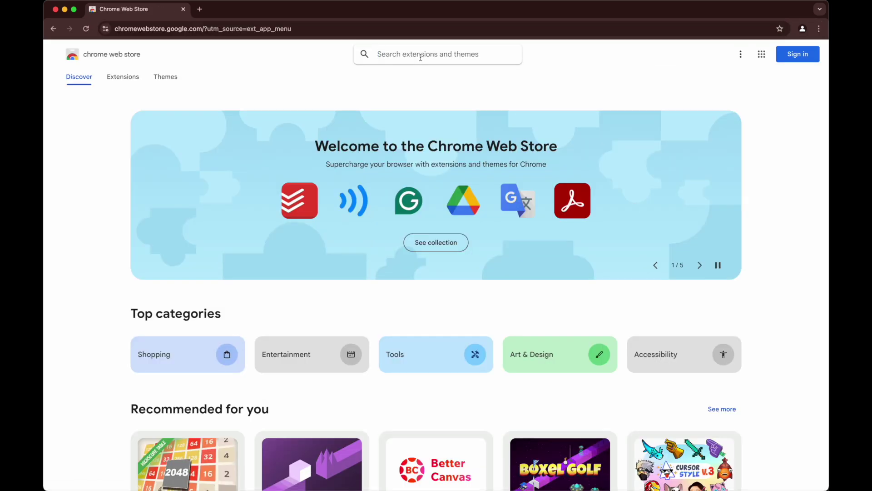
Search the Chrome Web Store for 'eternl'
text(ete)
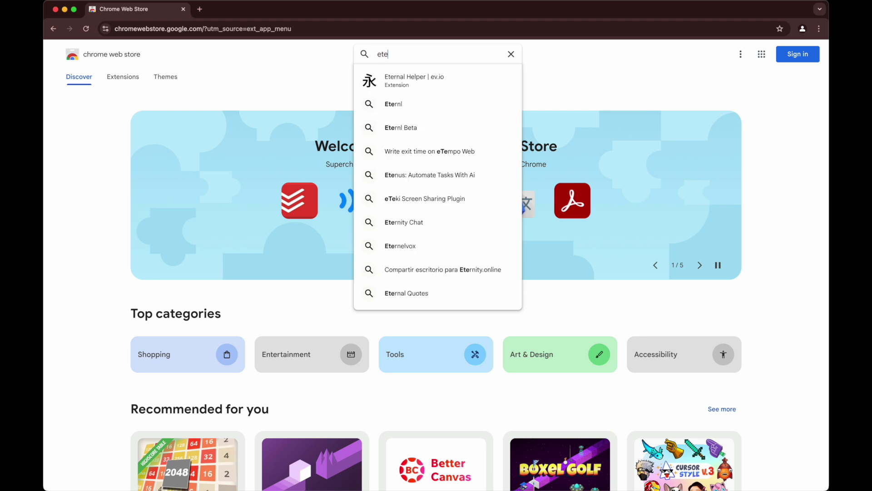
text(rnl)
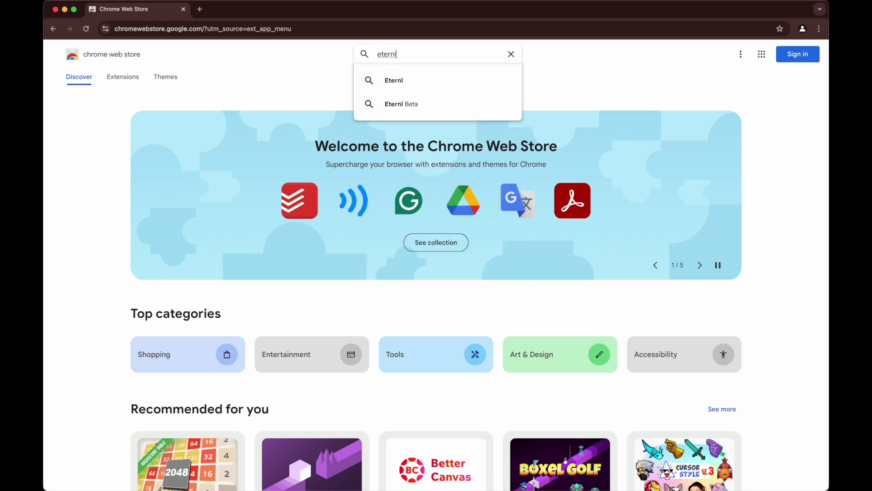
key(Return)
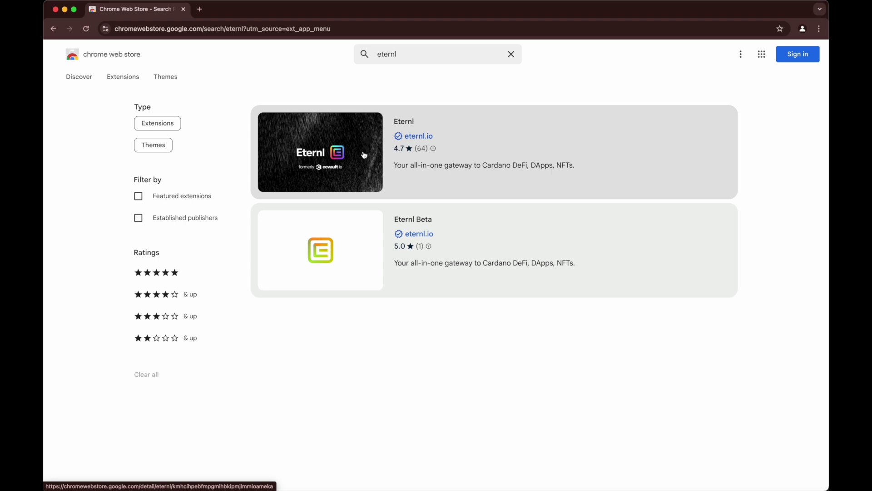
Add the Eternl extension to Chrome from its store page and confirm the installation
click(364, 155)
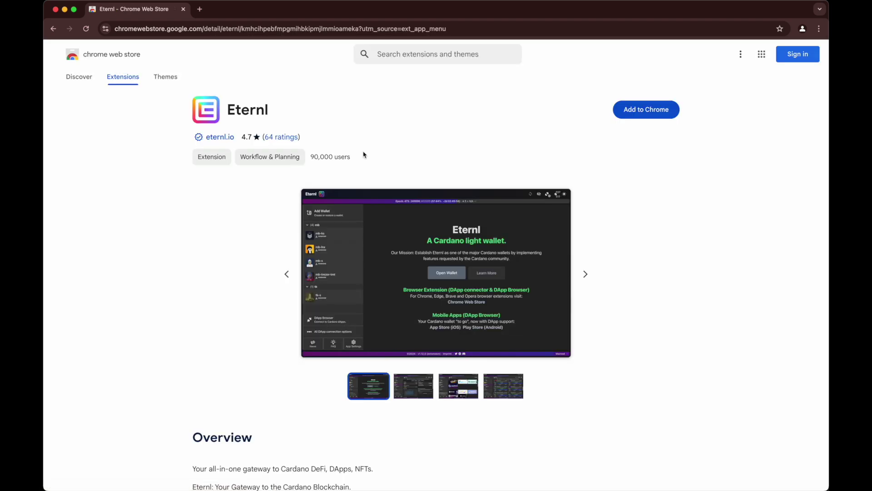
click(650, 113)
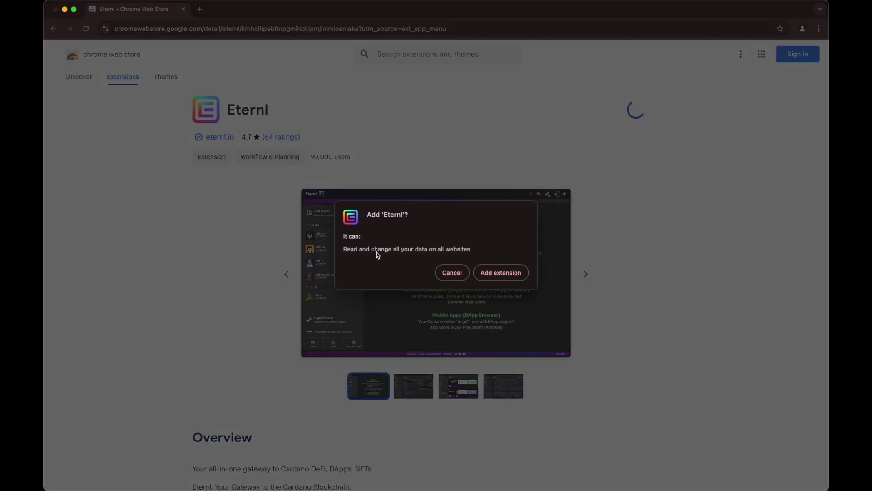
click(502, 273)
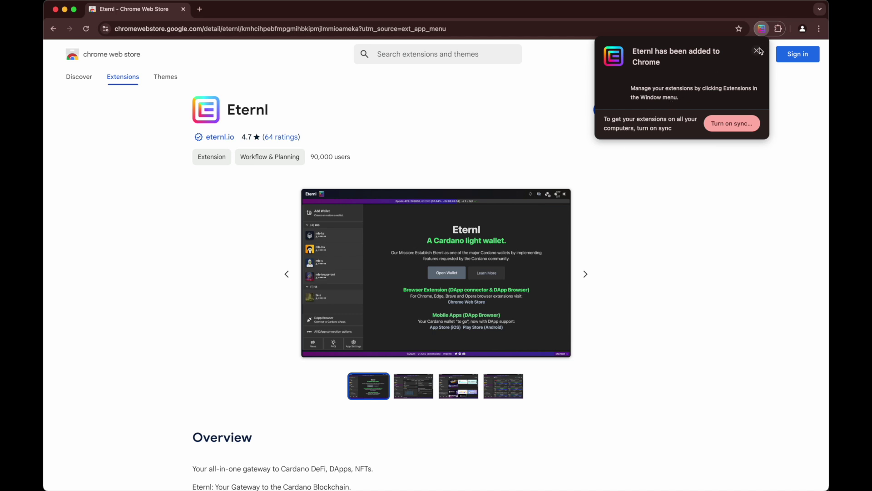
click(780, 29)
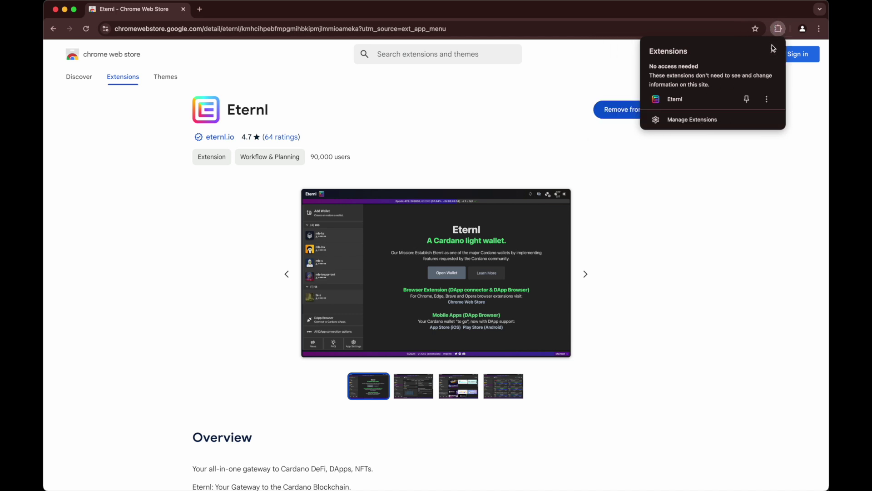
Pin Eternl in the Extensions menu, then close the menu
click(747, 100)
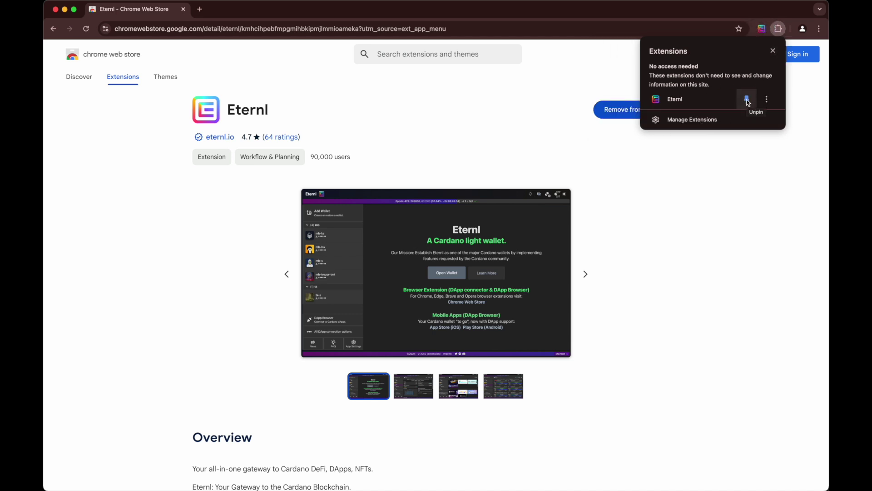
click(744, 189)
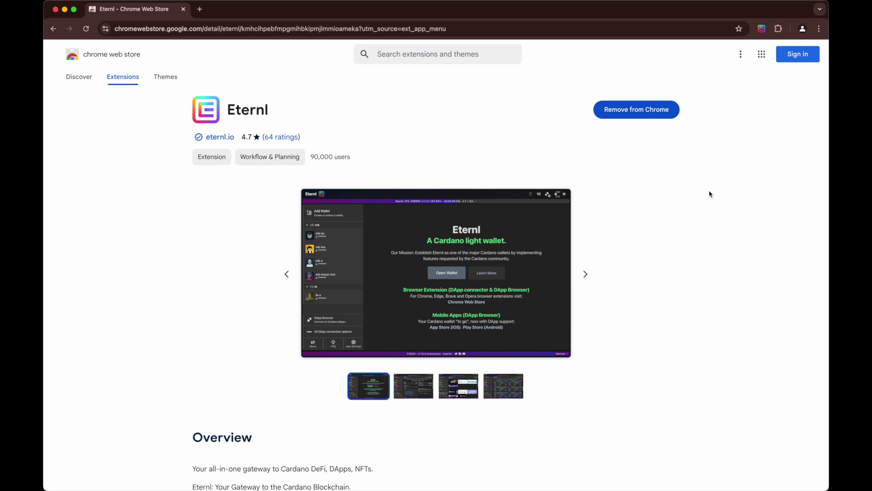
Launch Eternl in a new tab and choose to restore an existing wallet via Add Wallet
click(763, 30)
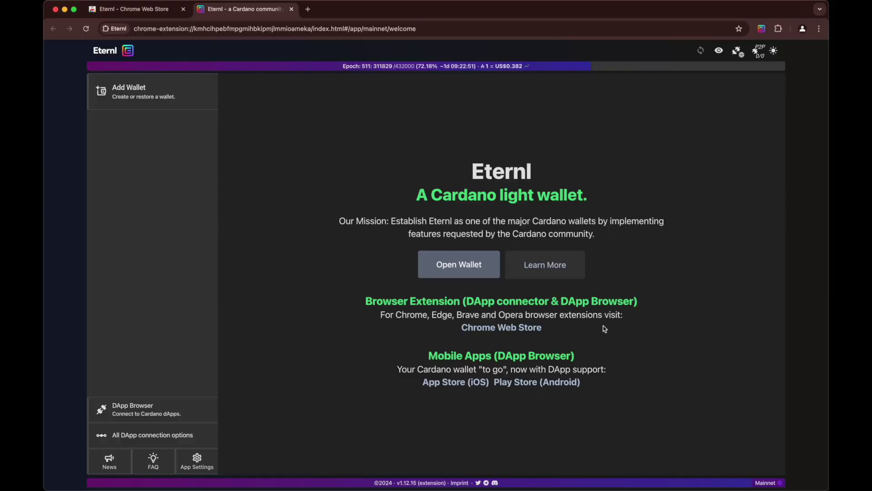
click(154, 98)
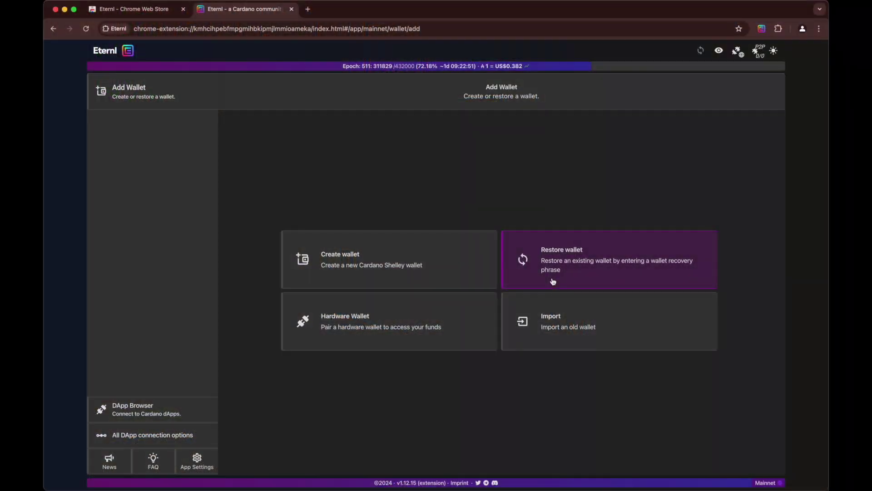
click(630, 282)
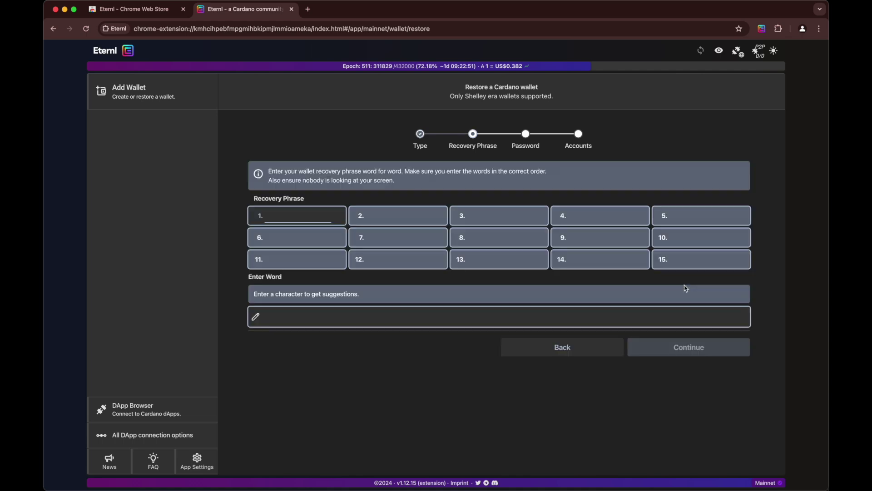
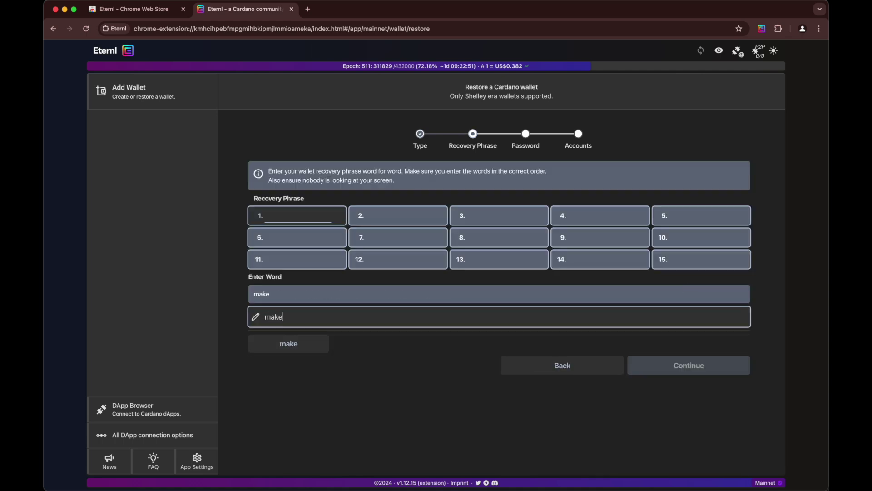
Enter the wallet's 15-word recovery phrase, accepting each suggested word, and reach the name step
click(288, 344)
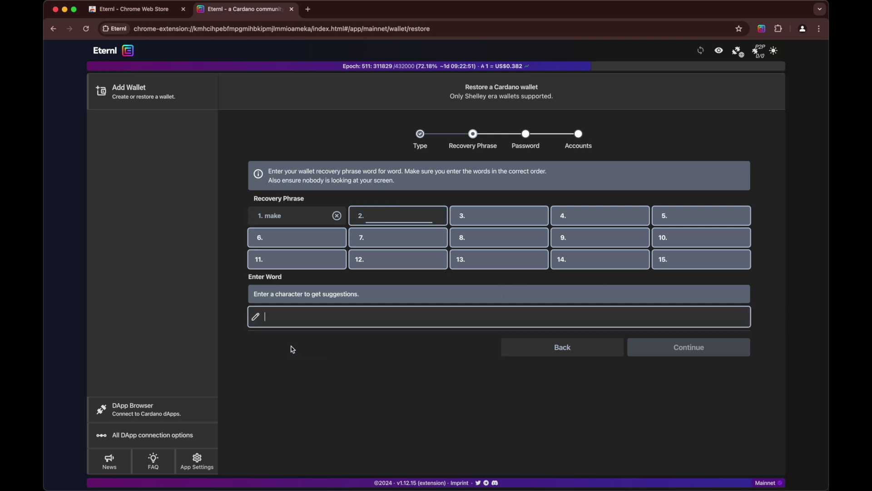
click(288, 343)
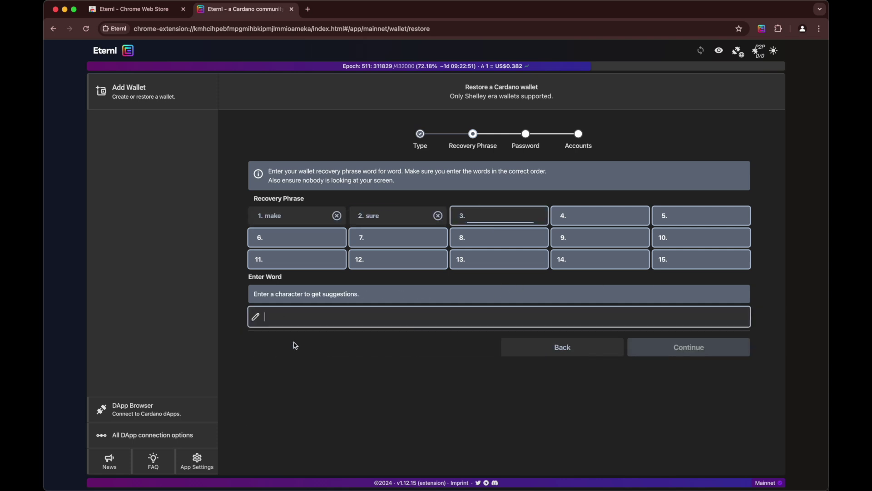
text(you)
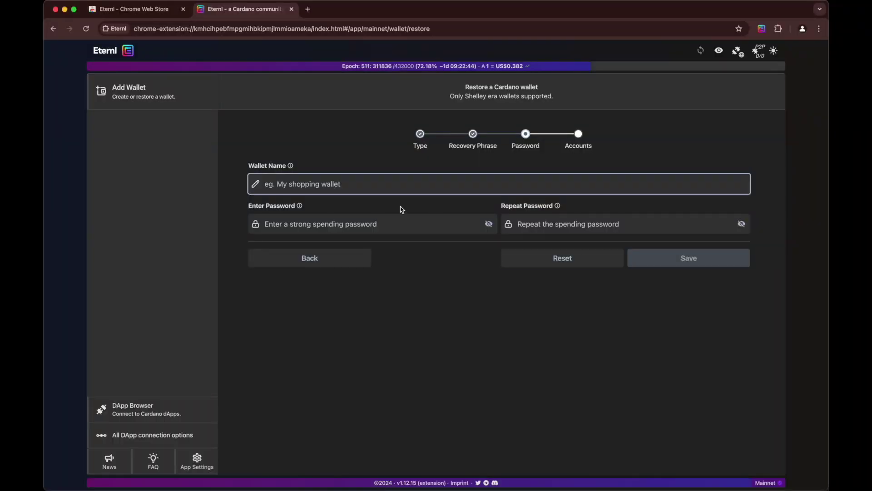
click(354, 186)
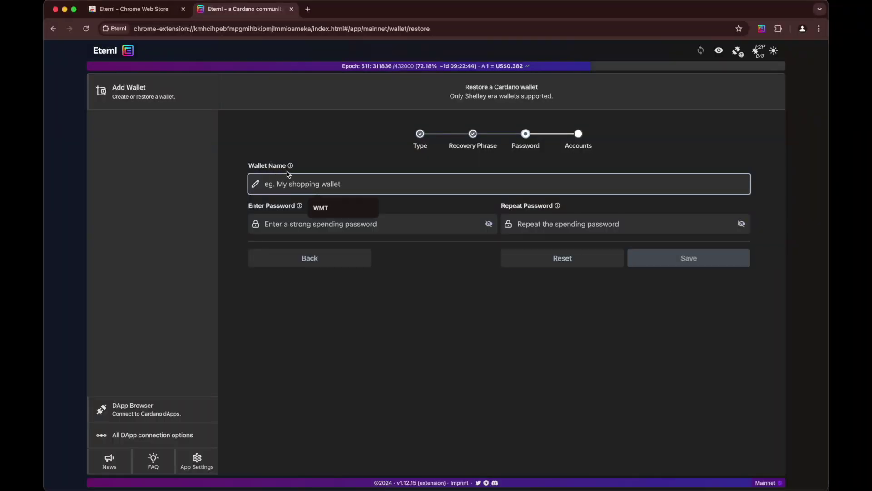
Name the wallet WMT and enter the spending password in both password fields
click(334, 212)
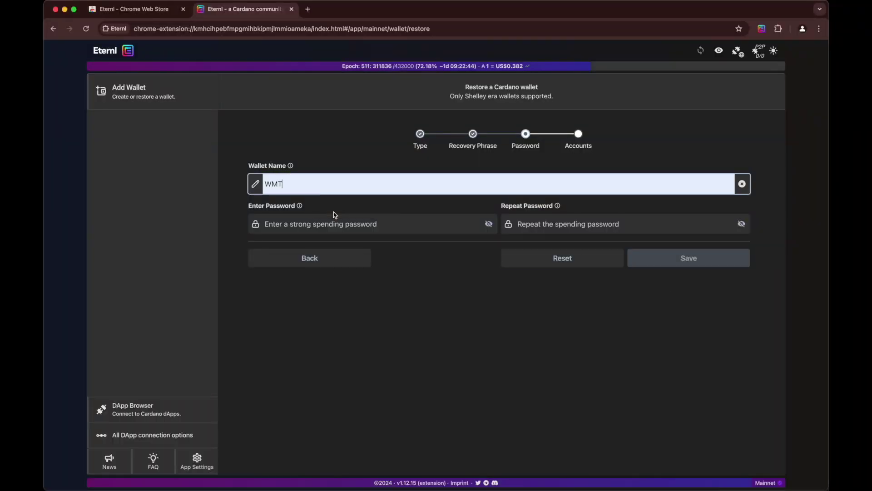
click(372, 328)
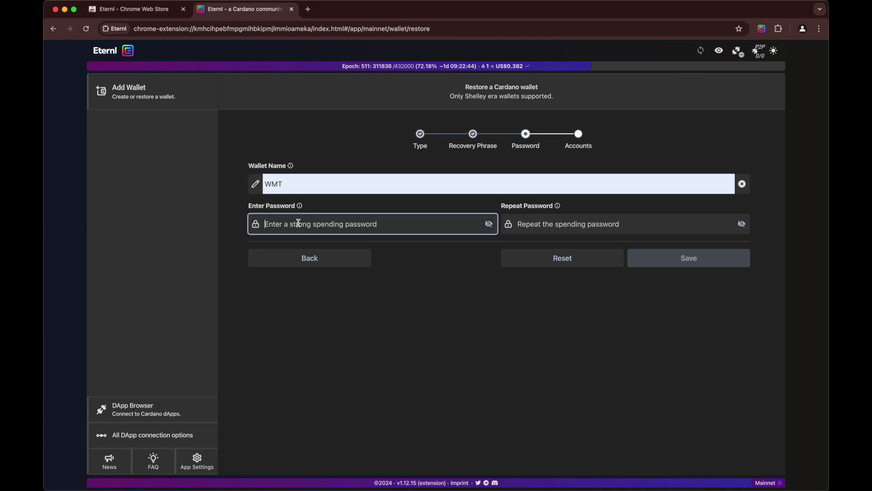
click(299, 223)
text(•••••)
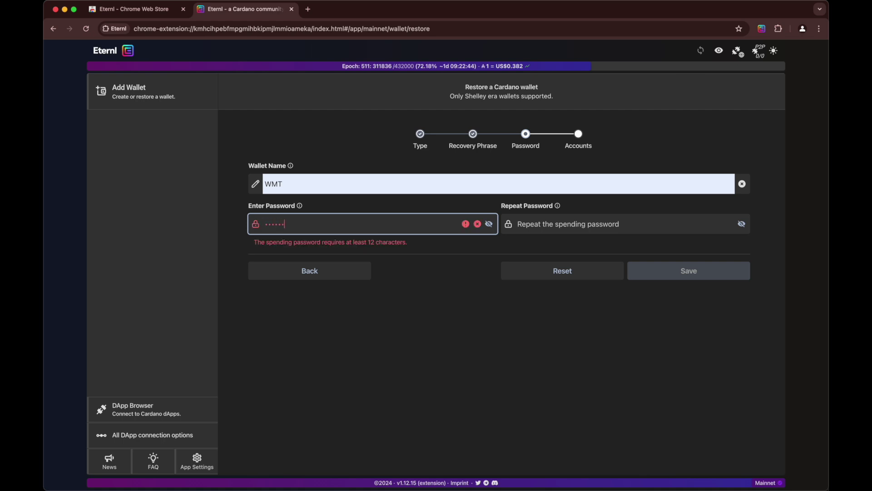
text(•••••••••••)
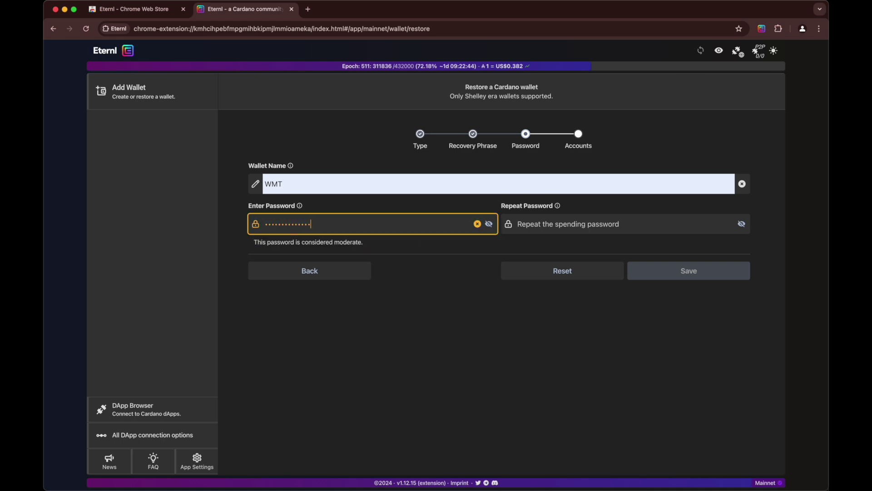
click(564, 231)
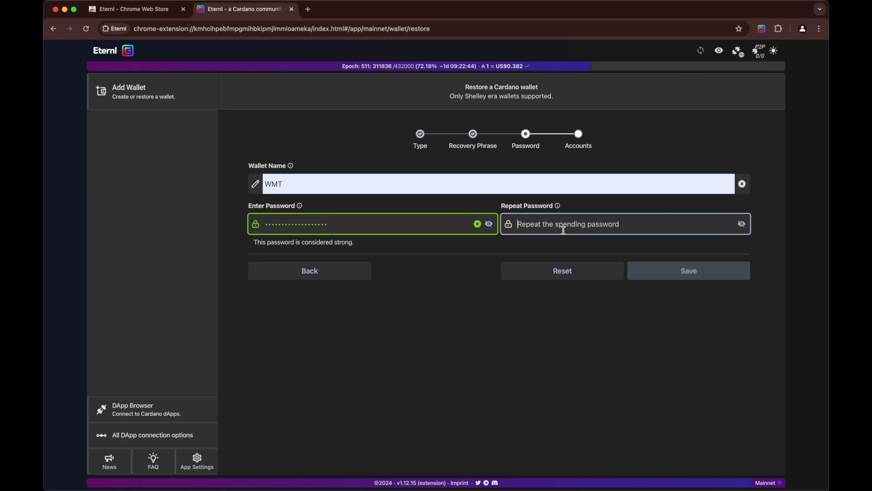
text(••••)
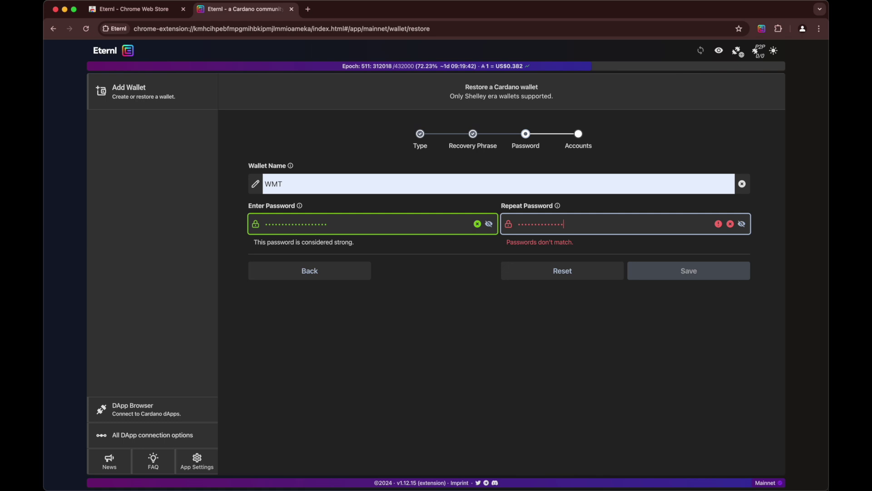
text(1)
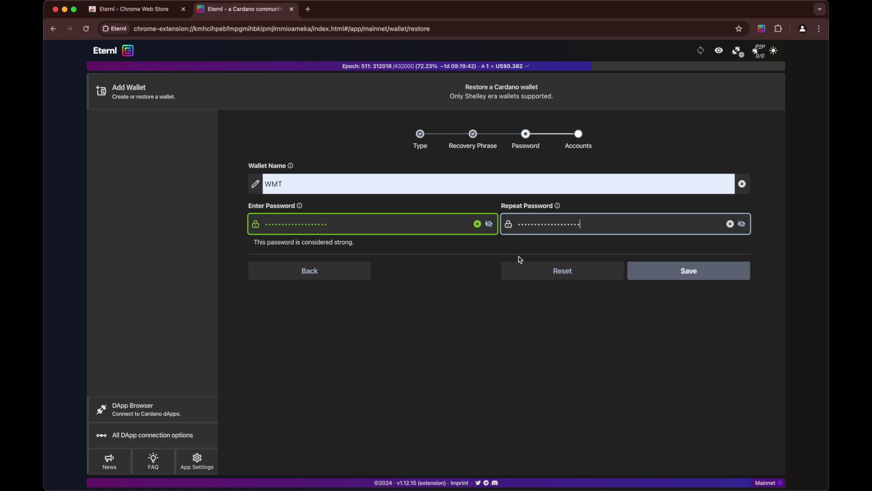
Save the name and password, then finish restoring WMT with 1 account
click(707, 278)
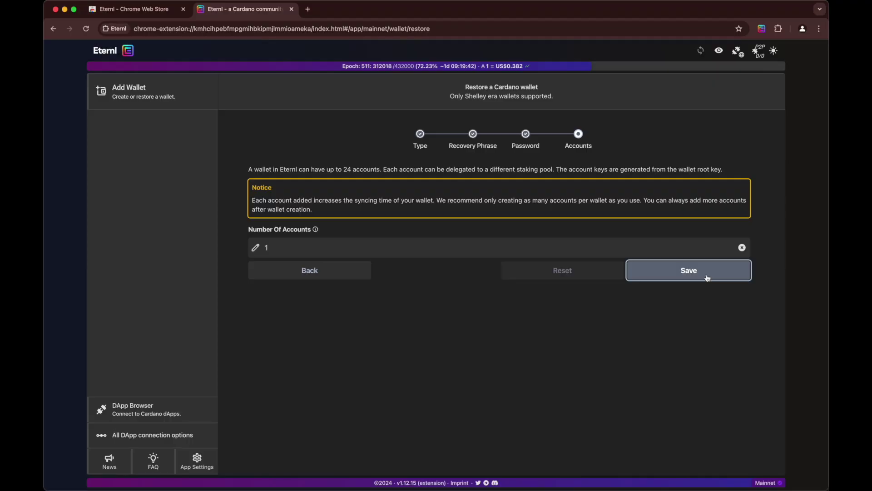
click(707, 277)
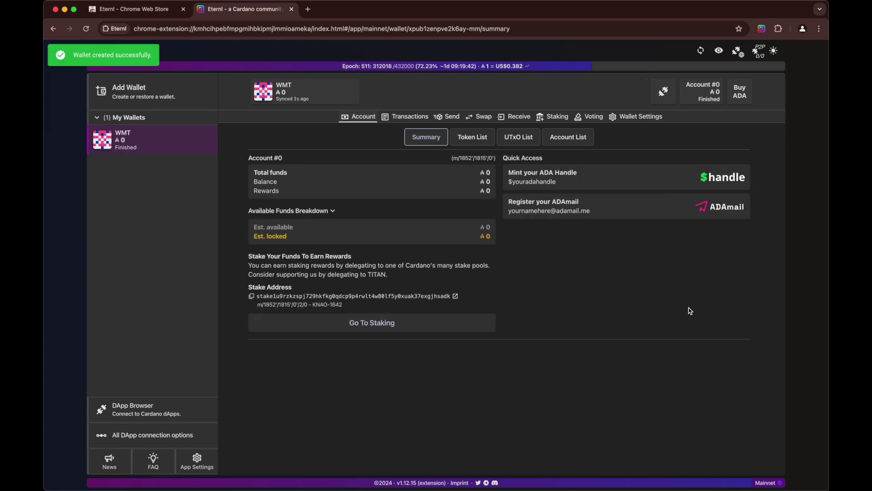